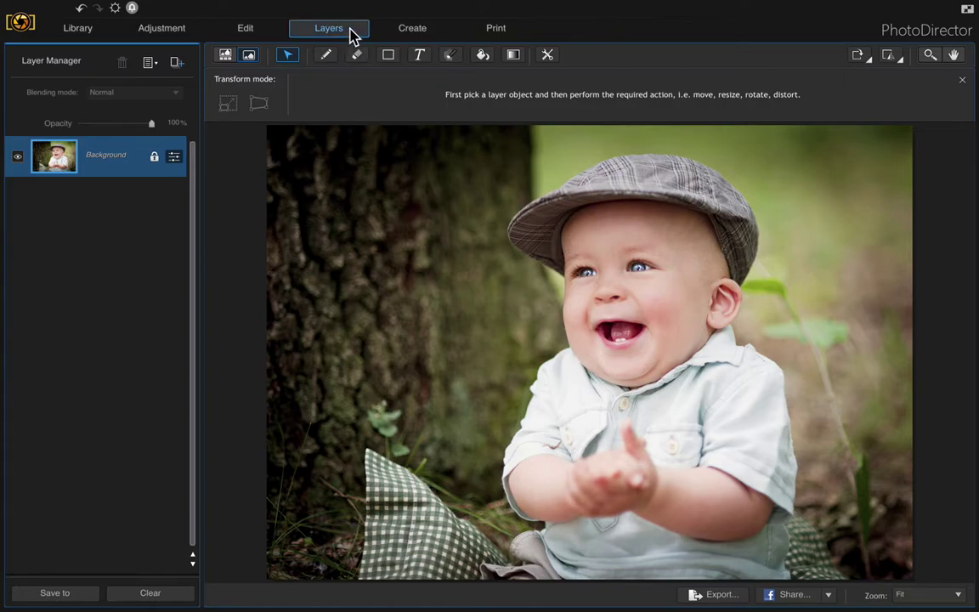
- Duplicate the Background layer as Background copy 9 and hide the original Background layer
{"action": "right_click", "coordinate": [107, 166]}
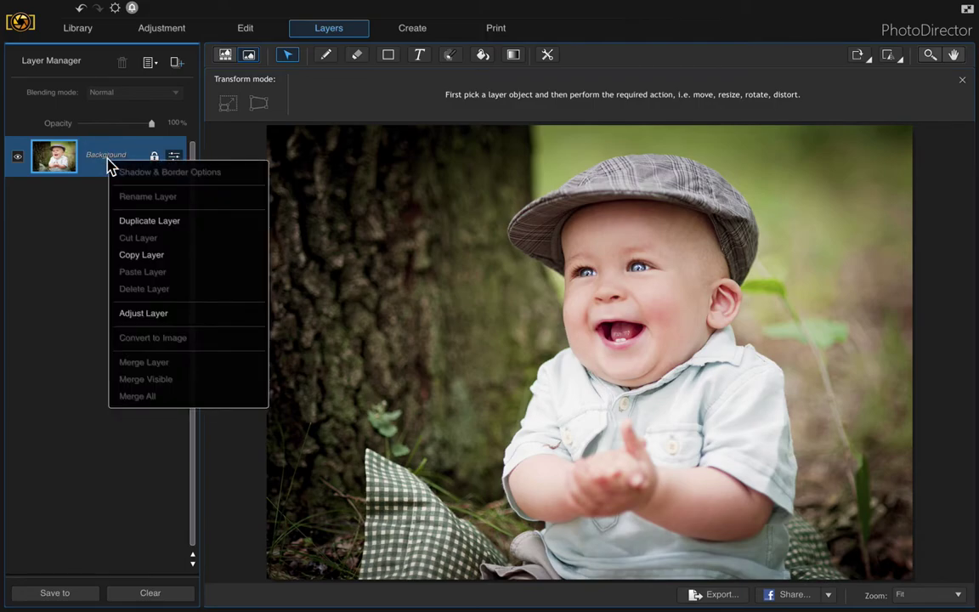
{"action": "left_click", "coordinate": [138, 220]}
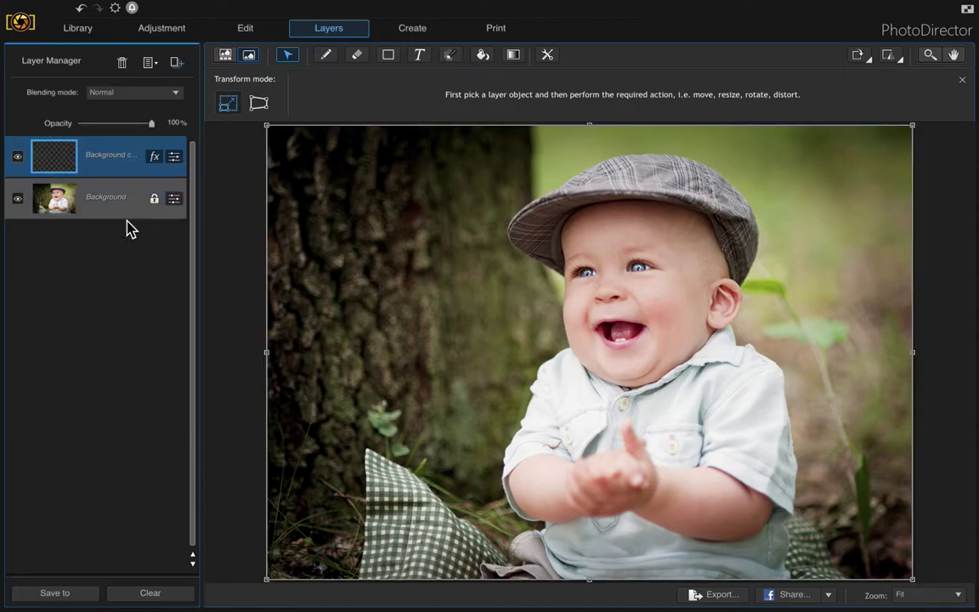
{"action": "left_click", "coordinate": [18, 201]}
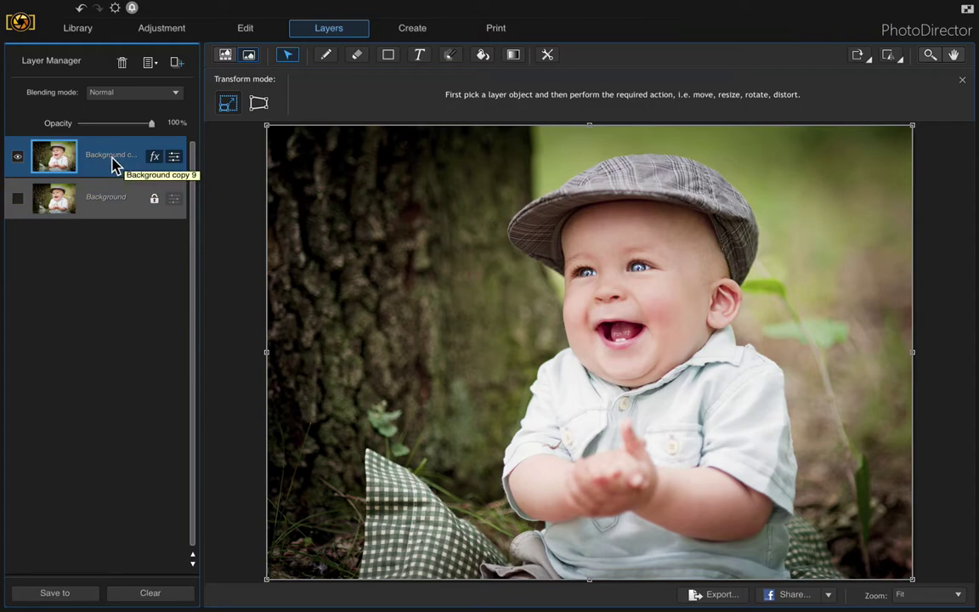
- Add an empty Layer 7 at the top of the stack, above Background copy 9
{"action": "left_click", "coordinate": [177, 64]}
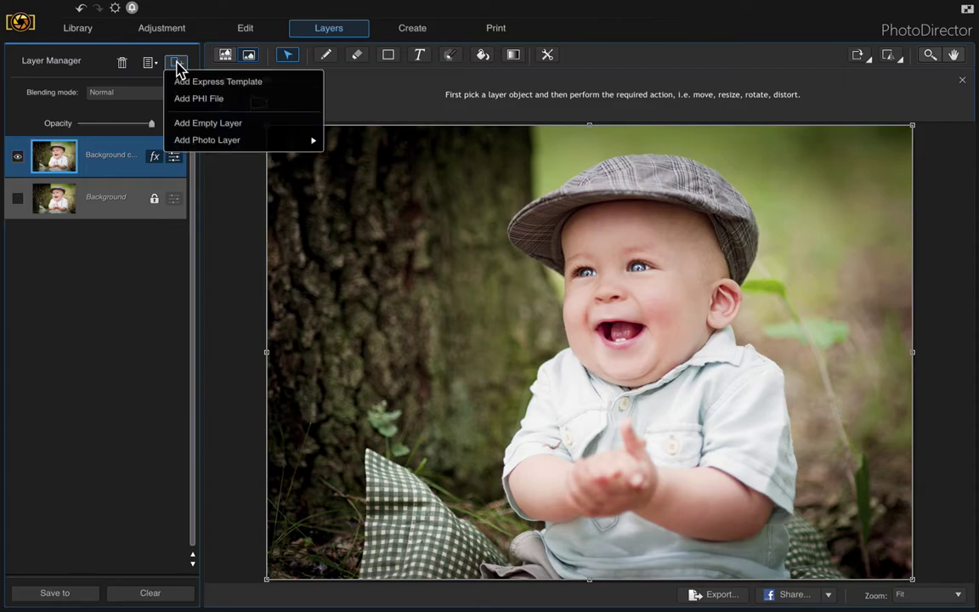
{"action": "left_click", "coordinate": [197, 126]}
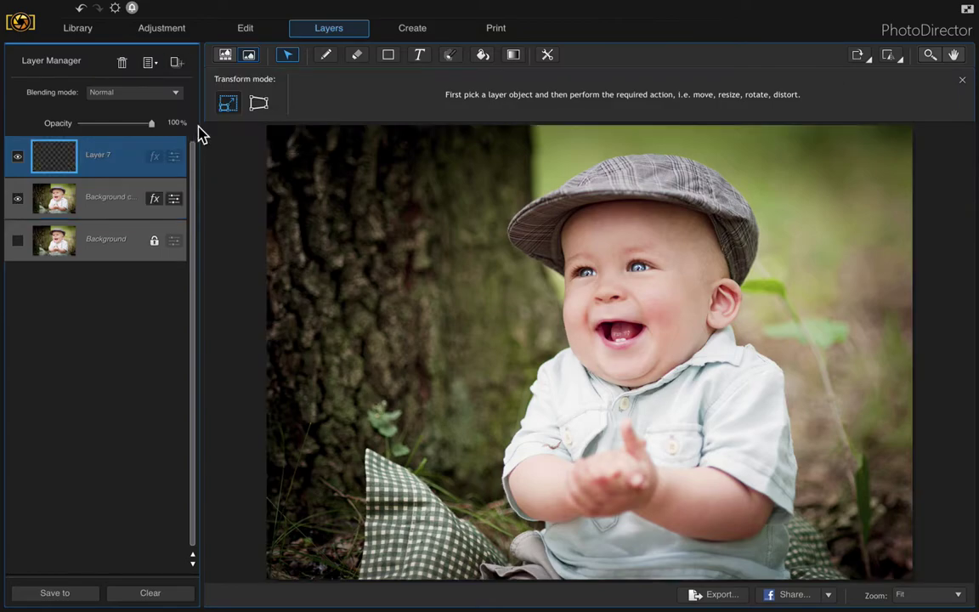
- Fill Layer 7 with solid white using the Fill tool so it covers the photo
{"action": "left_click", "coordinate": [483, 56]}
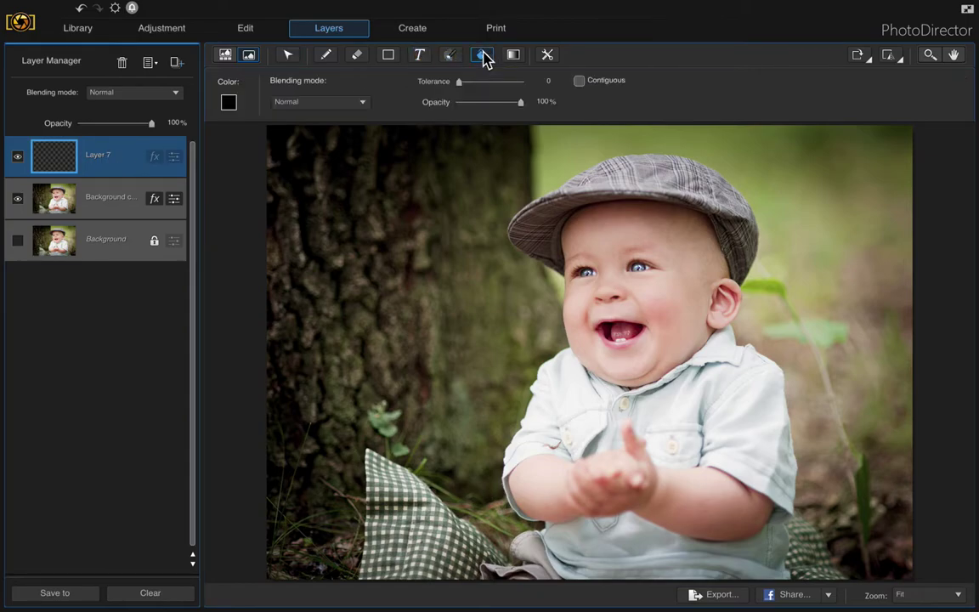
{"action": "left_click", "coordinate": [230, 102]}
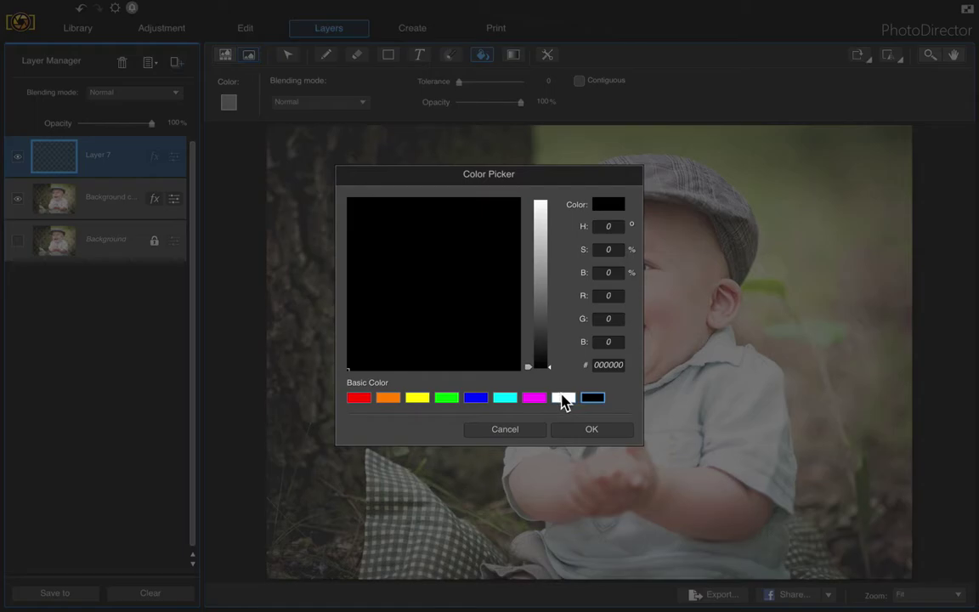
{"action": "left_click", "coordinate": [564, 400]}
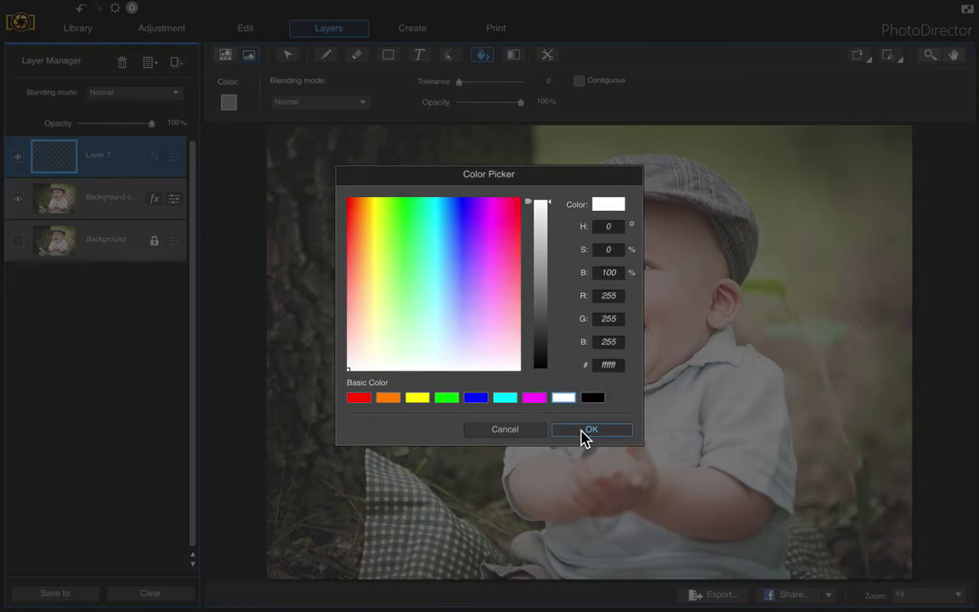
{"action": "left_click", "coordinate": [586, 431]}
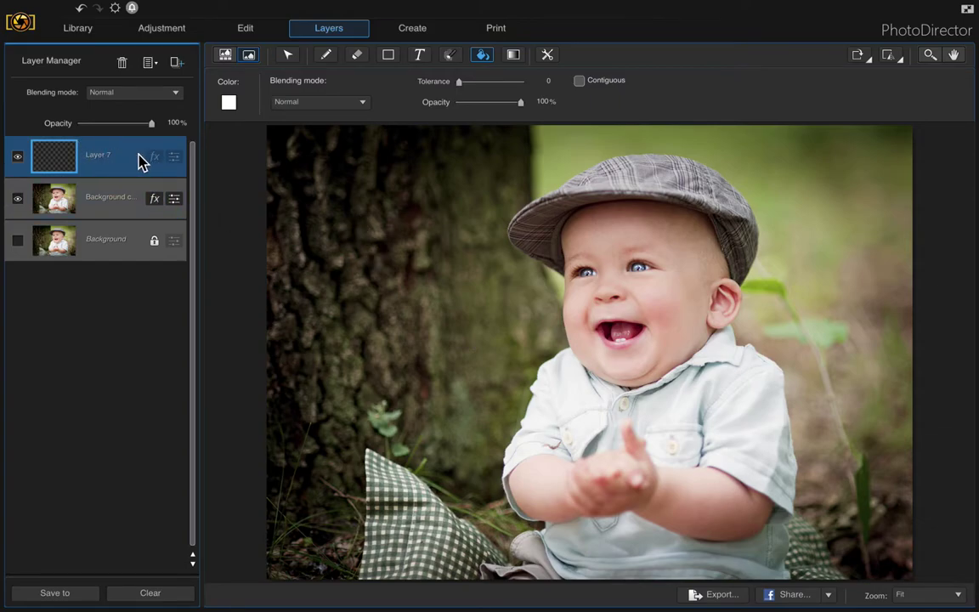
{"action": "left_click", "coordinate": [396, 224]}
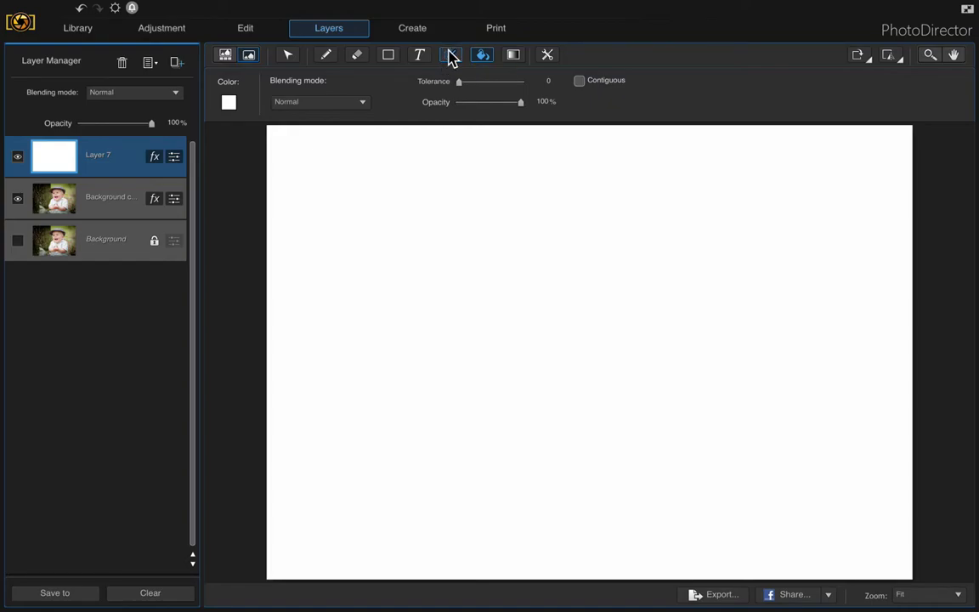
- Set the Select area tool's selection shape to Ellipse
{"action": "left_click", "coordinate": [452, 56]}
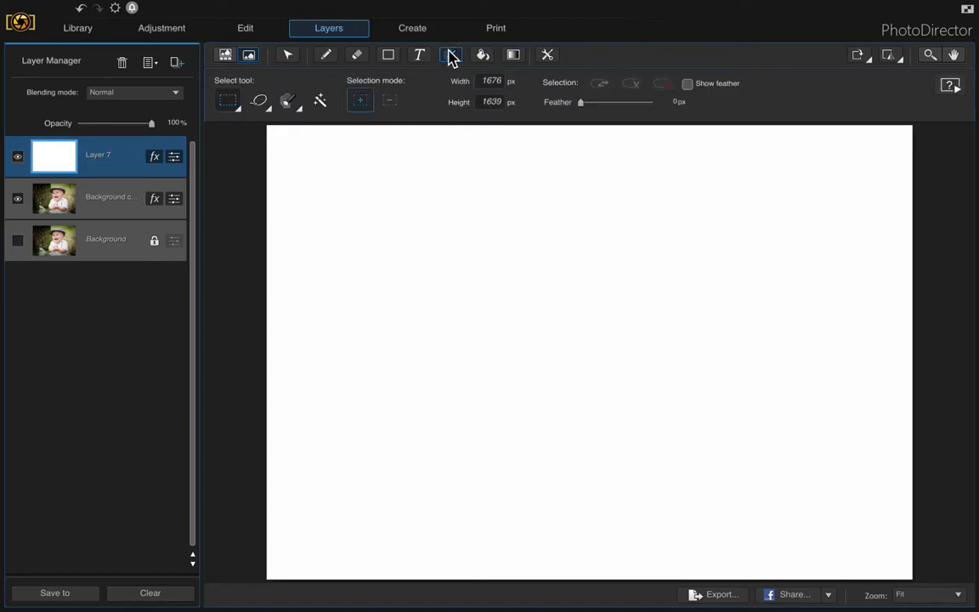
{"action": "left_click", "coordinate": [238, 112]}
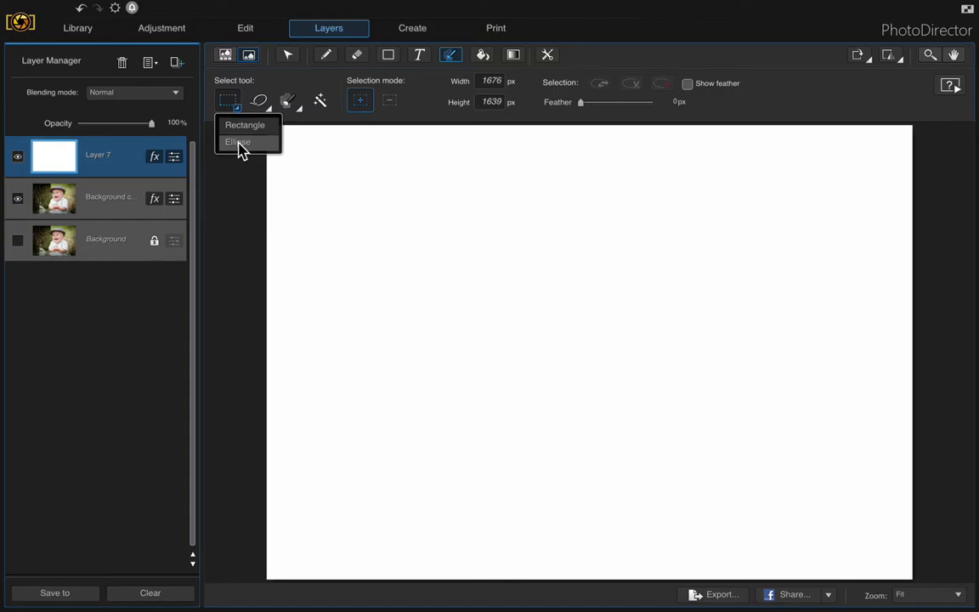
{"action": "left_click", "coordinate": [238, 142]}
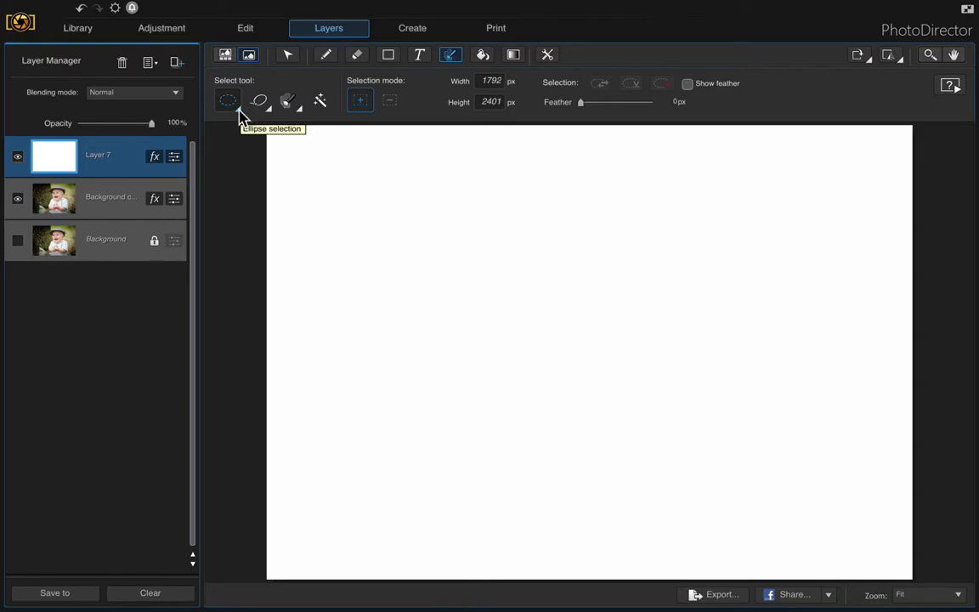
{"action": "left_click", "coordinate": [238, 117]}
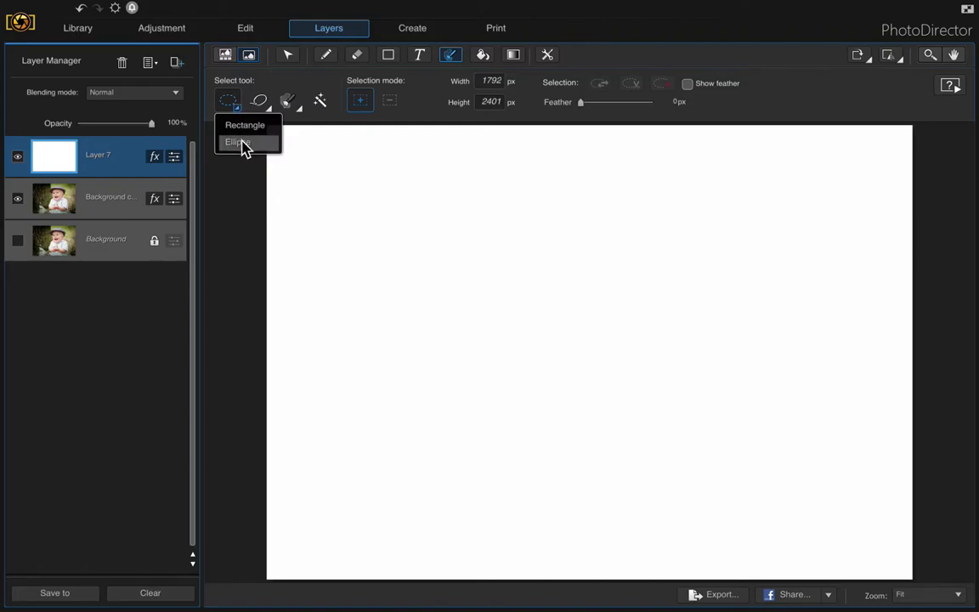
{"action": "left_click", "coordinate": [244, 149]}
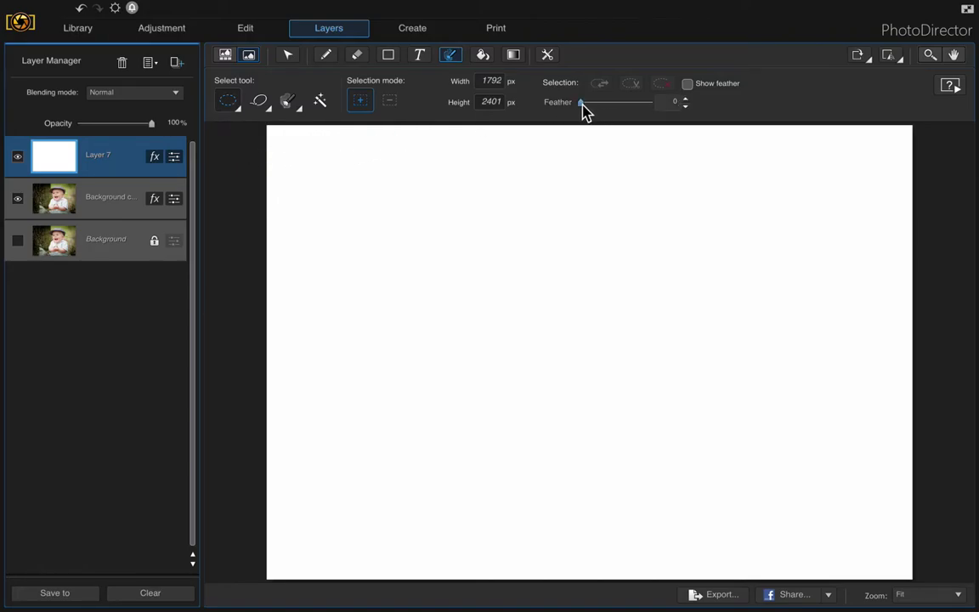
- Set feather to 88 px and draw an oval selection on the right side of the canvas
{"action": "left_click_drag", "start_coordinate": [580, 103], "coordinate": [588, 103]}
{"action": "left_click", "coordinate": [685, 107]}
{"action": "left_click_drag", "start_coordinate": [571, 156], "coordinate": [893, 562]}
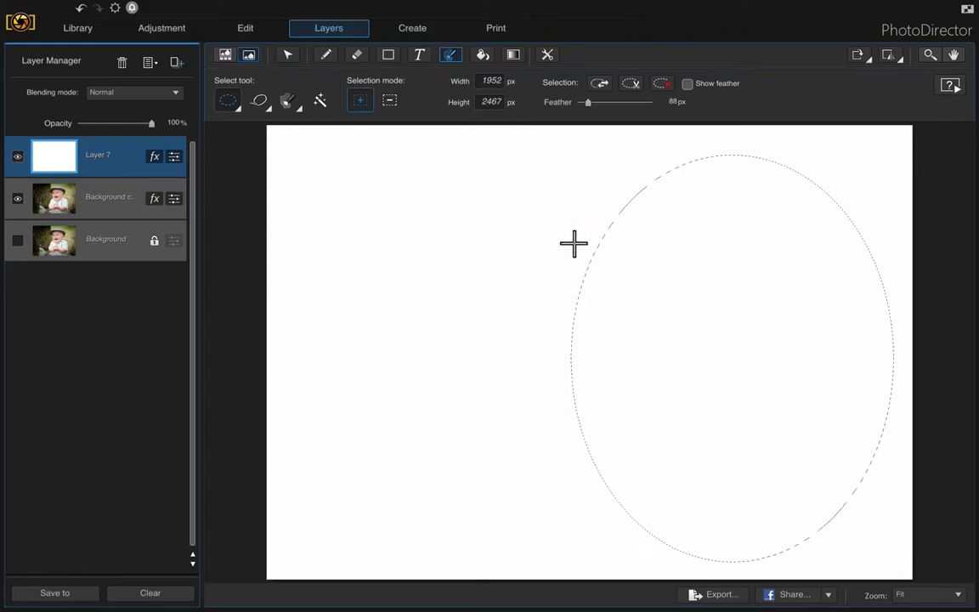
{"action": "left_click", "coordinate": [661, 85]}
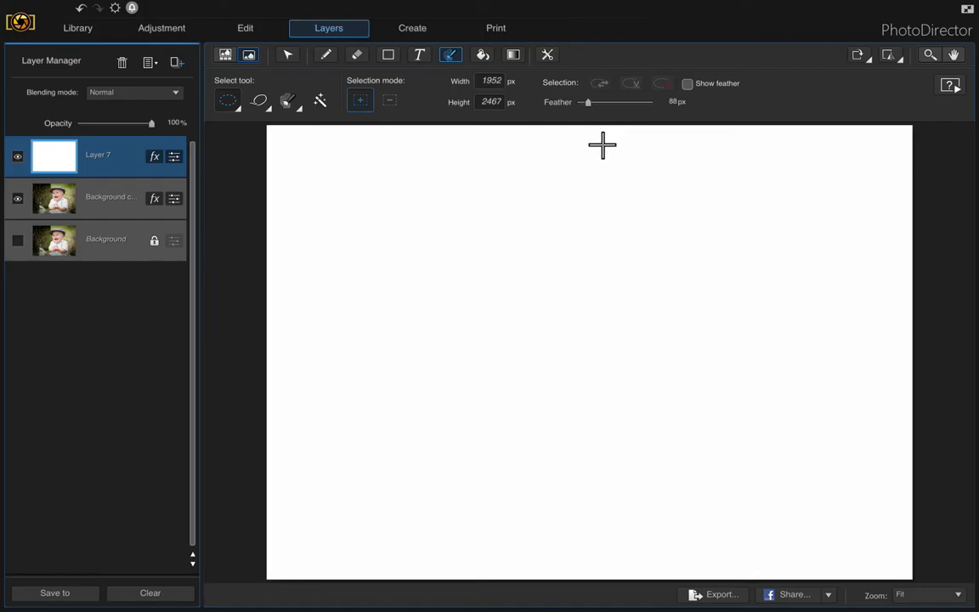
{"action": "left_click_drag", "start_coordinate": [603, 145], "coordinate": [897, 566]}
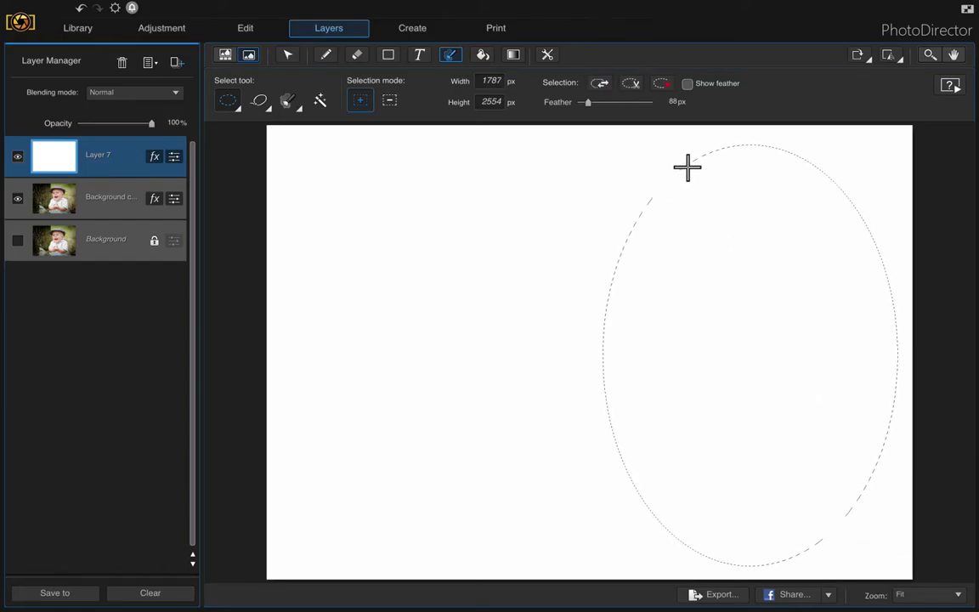
- Delete the feathered oval from white Layer 7, clear the selection, and select Background copy
{"action": "left_click", "coordinate": [633, 85]}
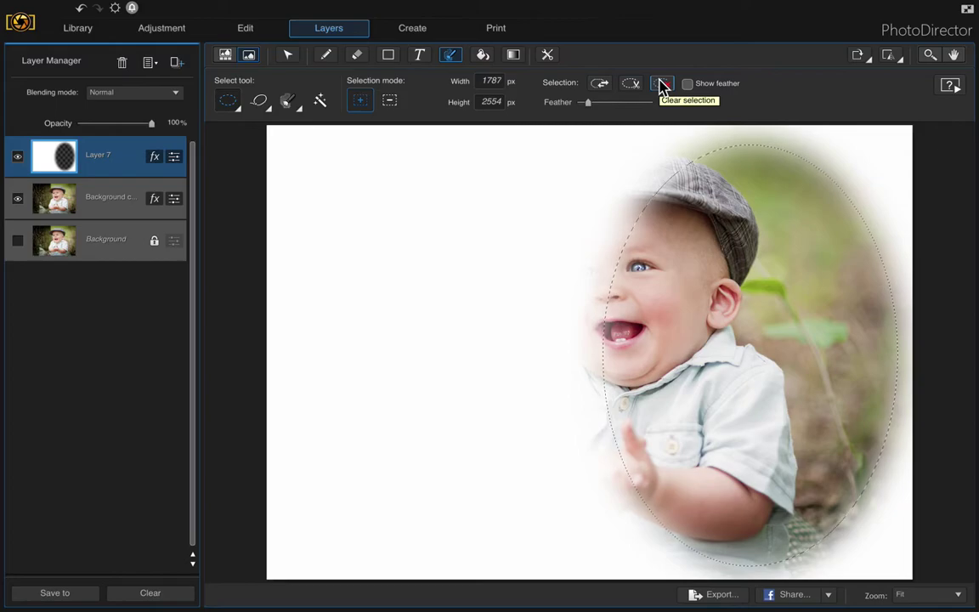
{"action": "left_click", "coordinate": [662, 85]}
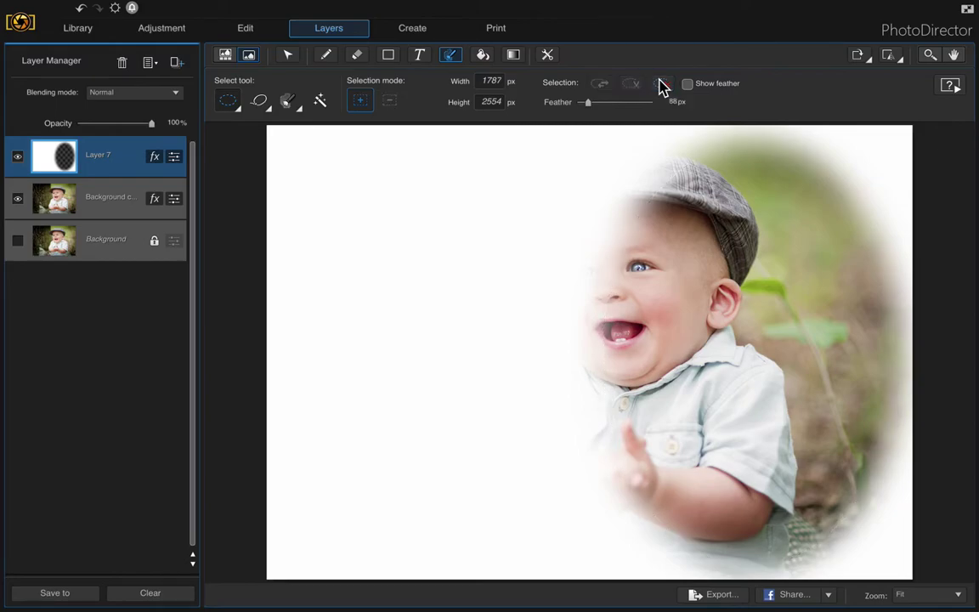
{"action": "left_click", "coordinate": [99, 207]}
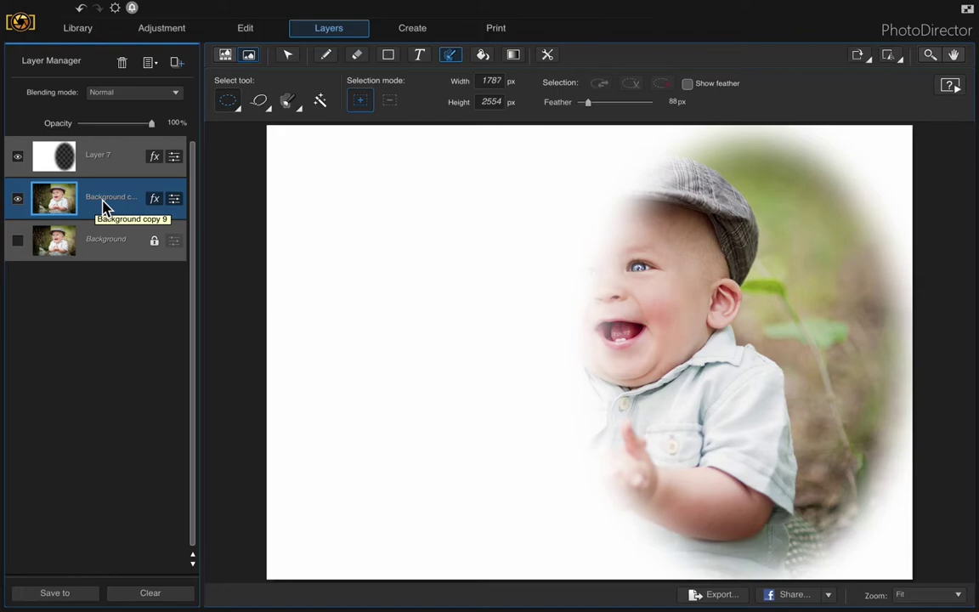
- Move the Background copy photo right so the baby is centred in the oval frame
{"action": "left_click", "coordinate": [286, 57]}
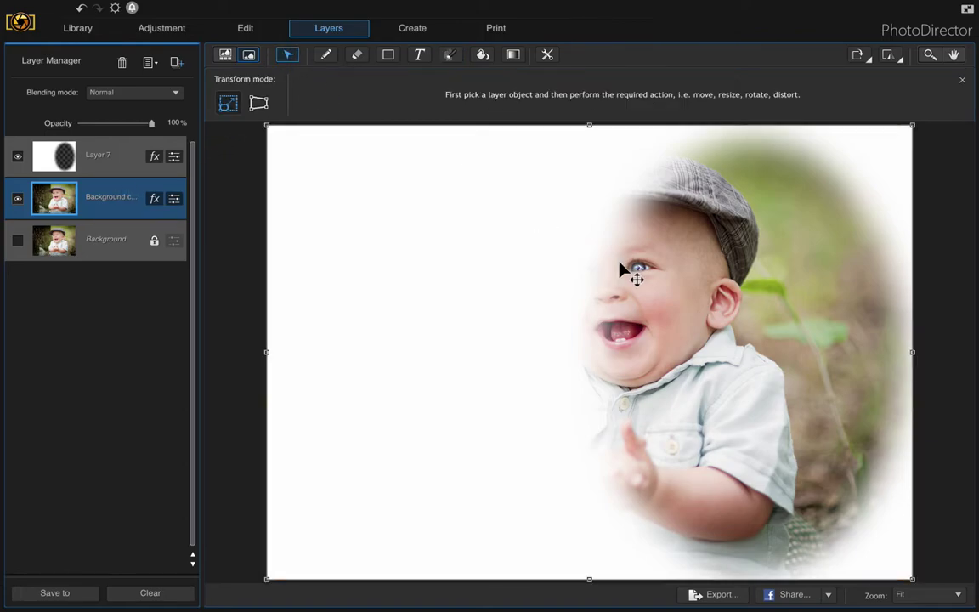
{"action": "left_click_drag", "start_coordinate": [620, 265], "coordinate": [720, 261]}
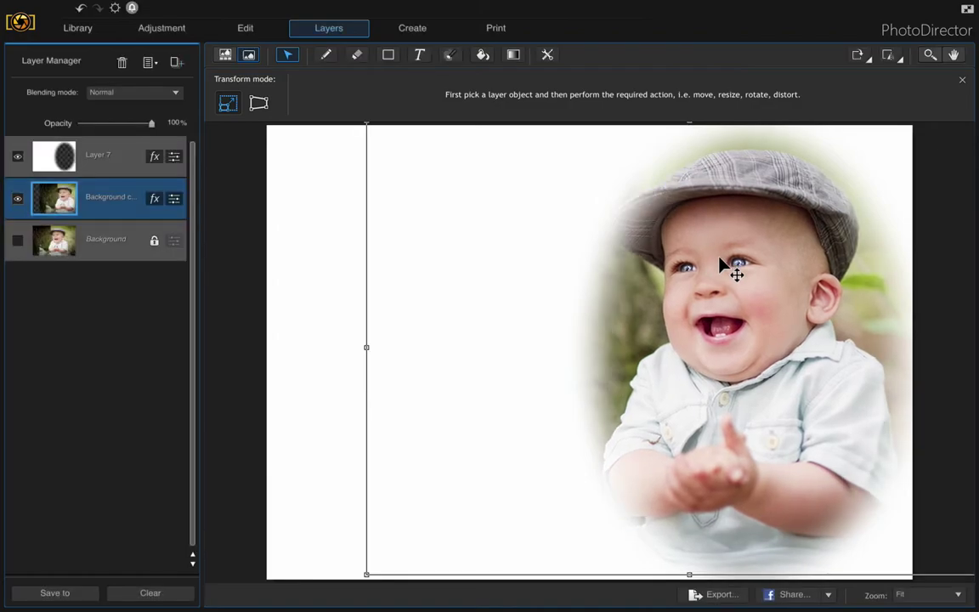
{"action": "left_click", "coordinate": [109, 159]}
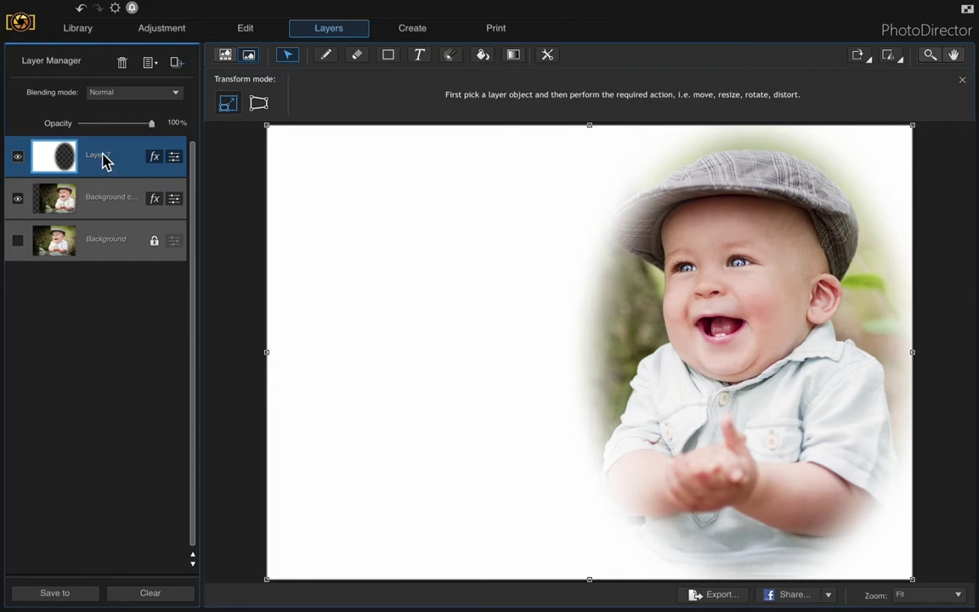
- Apply the 'Two Most Important Days' express template as a new top layer
{"action": "left_click", "coordinate": [185, 65]}
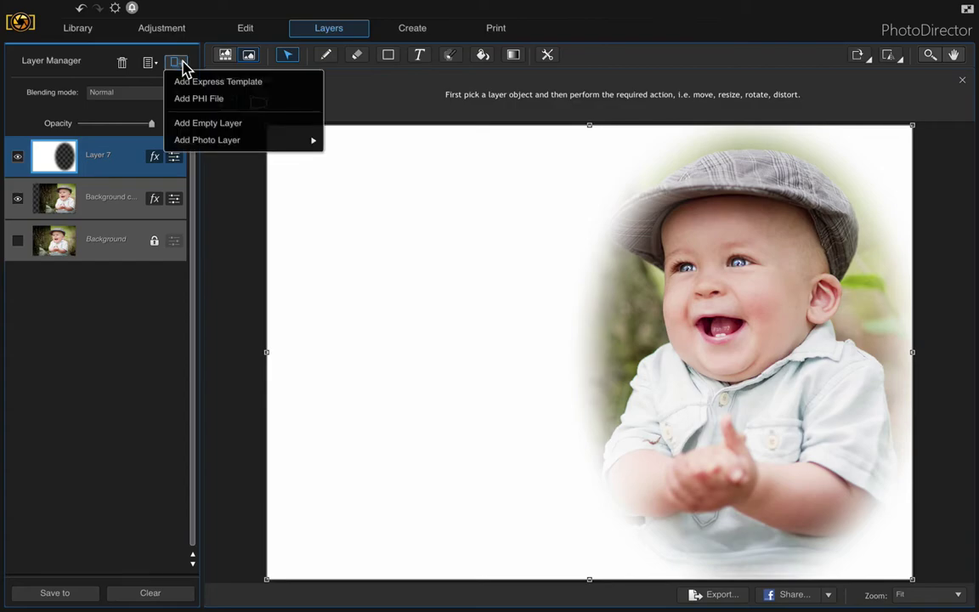
{"action": "left_click", "coordinate": [264, 85]}
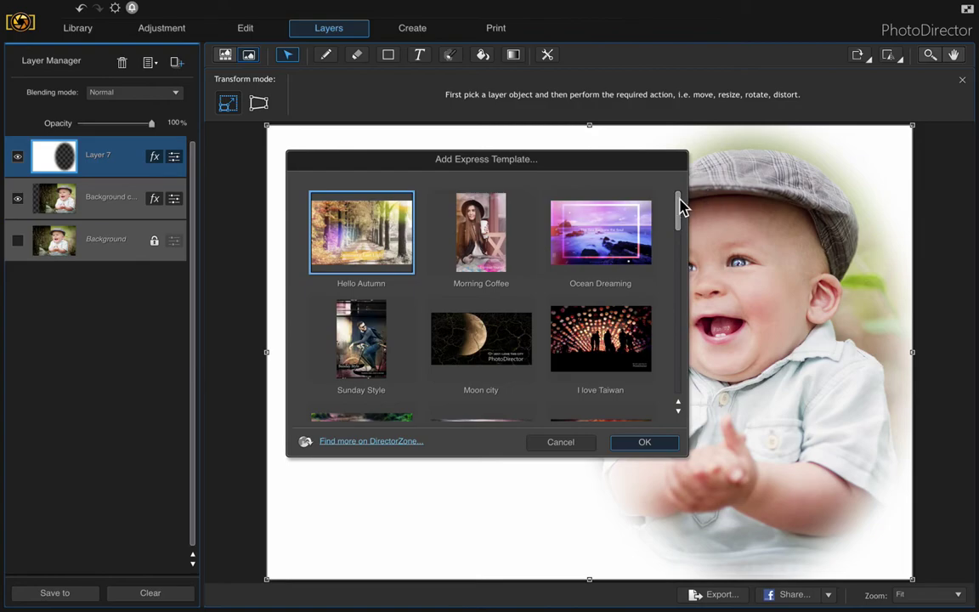
{"action": "left_click_drag", "start_coordinate": [680, 204], "coordinate": [648, 416]}
{"action": "left_click", "coordinate": [682, 271]}
{"action": "left_click_drag", "start_coordinate": [680, 212], "coordinate": [695, 418]}
{"action": "left_click", "coordinate": [677, 411]}
{"action": "left_click", "coordinate": [345, 353]}
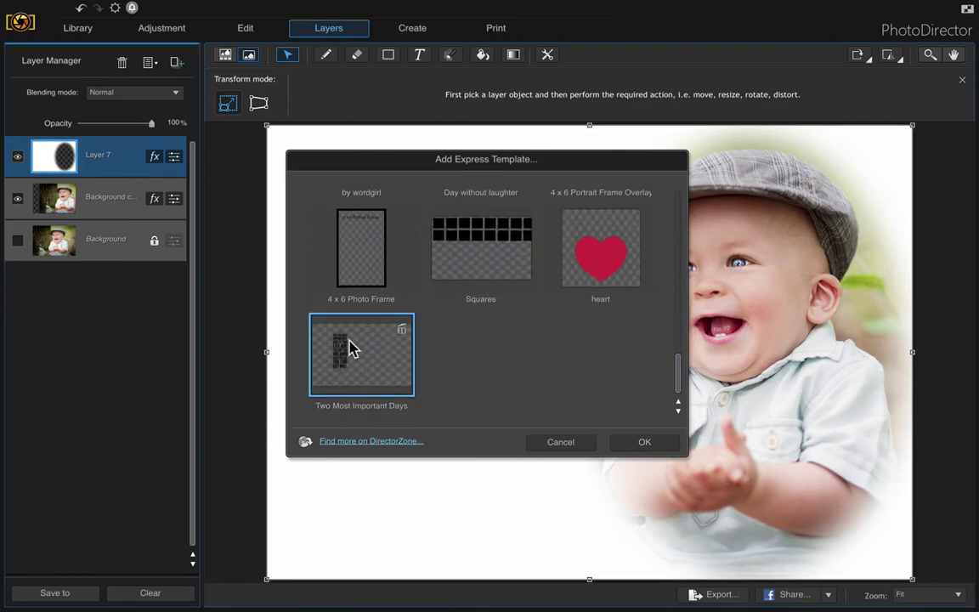
{"action": "double_click", "coordinate": [351, 348]}
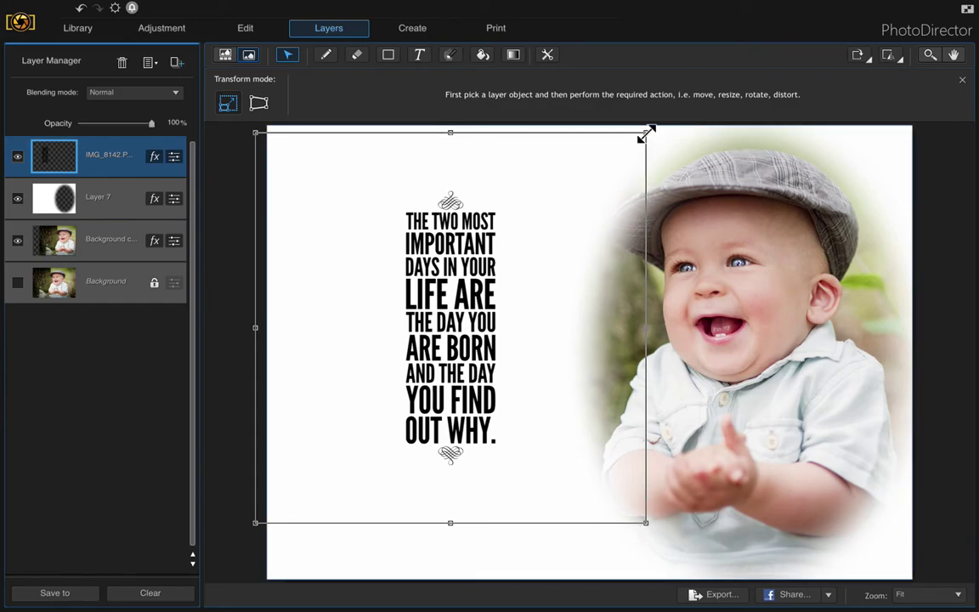
- Enlarge the quote text and move it left and down, hiding Layer 7 temporarily
{"action": "left_click_drag", "start_coordinate": [646, 134], "coordinate": [739, 71]}
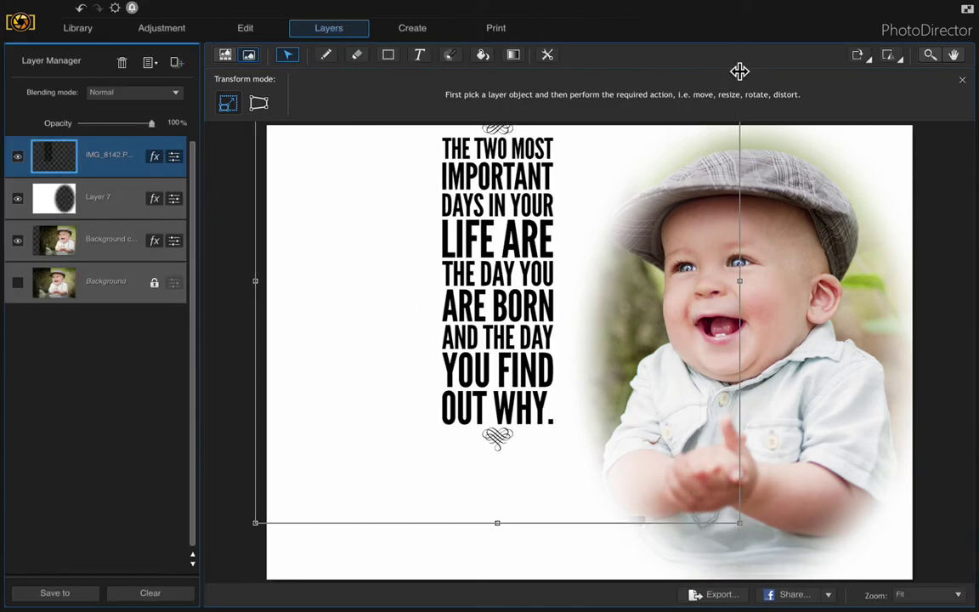
{"action": "left_click", "coordinate": [463, 194]}
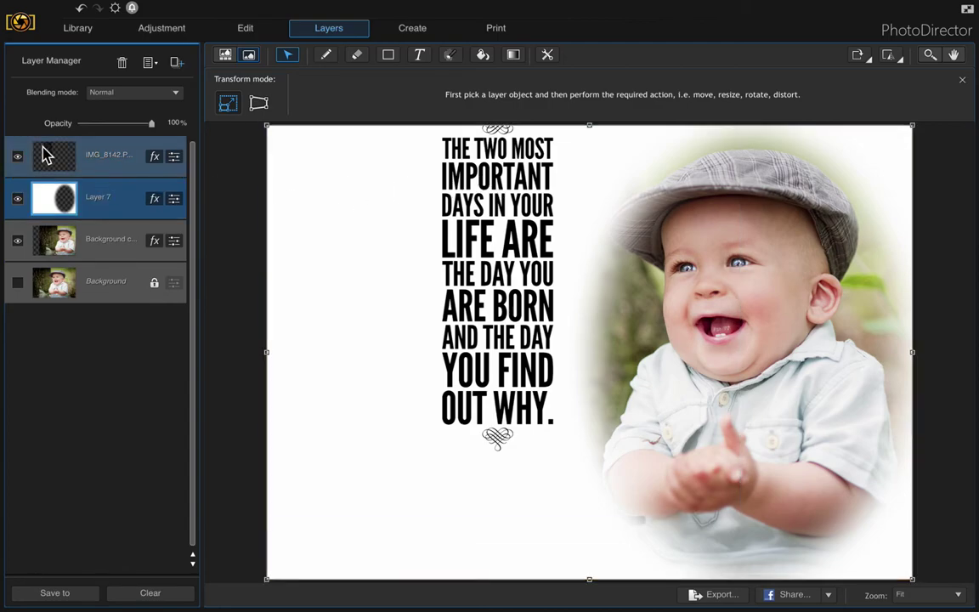
{"action": "left_click", "coordinate": [125, 161]}
{"action": "left_click", "coordinate": [302, 187]}
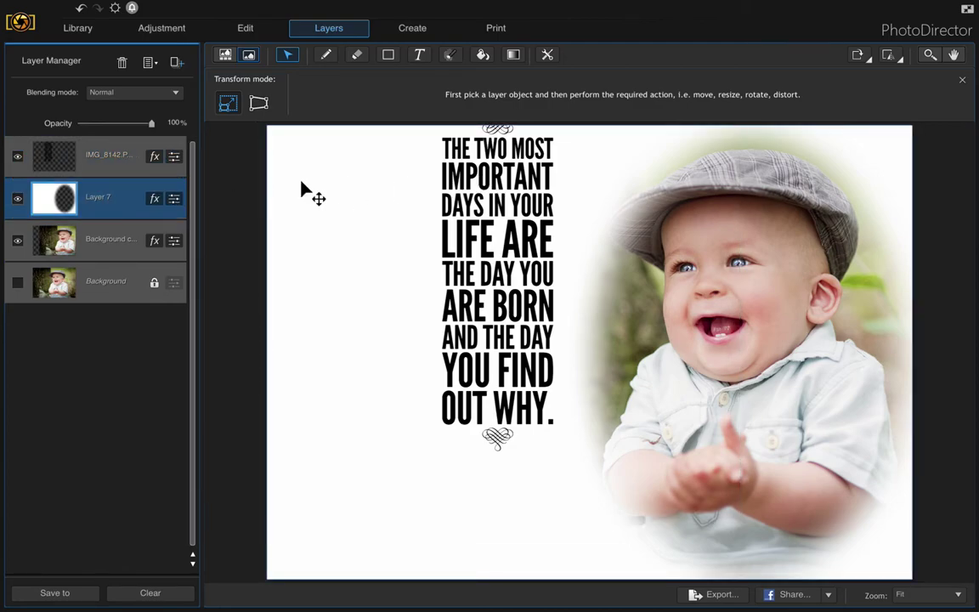
{"action": "left_click", "coordinate": [19, 201]}
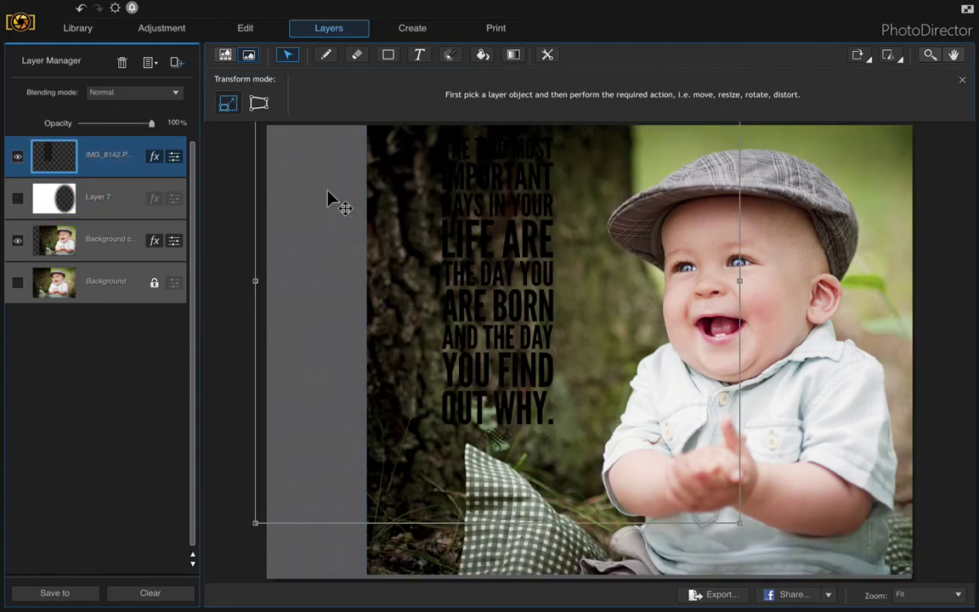
{"action": "left_click_drag", "start_coordinate": [328, 197], "coordinate": [271, 239]}
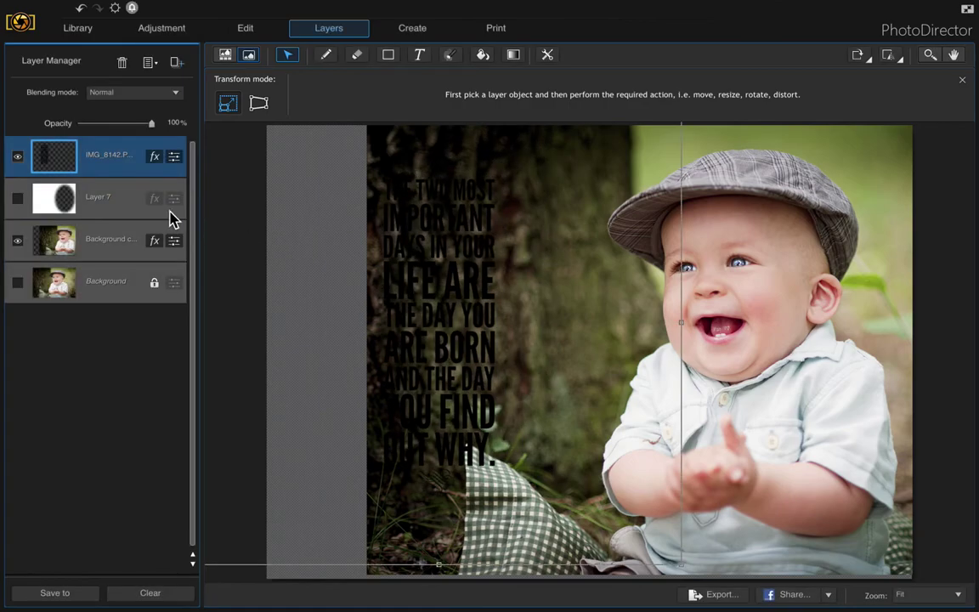
{"action": "left_click", "coordinate": [18, 198]}
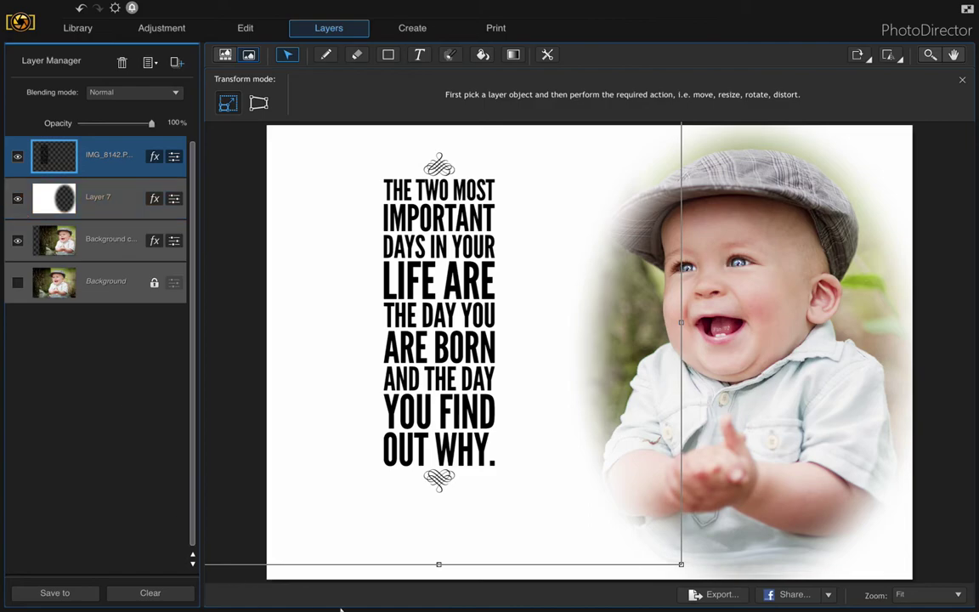
- Enlarge the quote text slightly more to fill the white space left of the baby
{"action": "left_click", "coordinate": [765, 571]}
{"action": "left_click", "coordinate": [283, 515]}
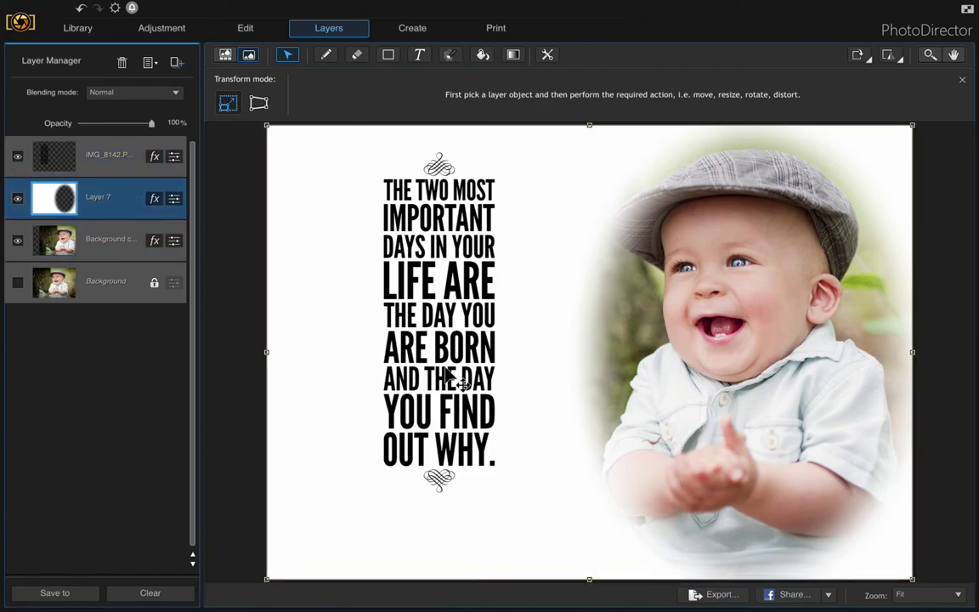
{"action": "left_click", "coordinate": [102, 157]}
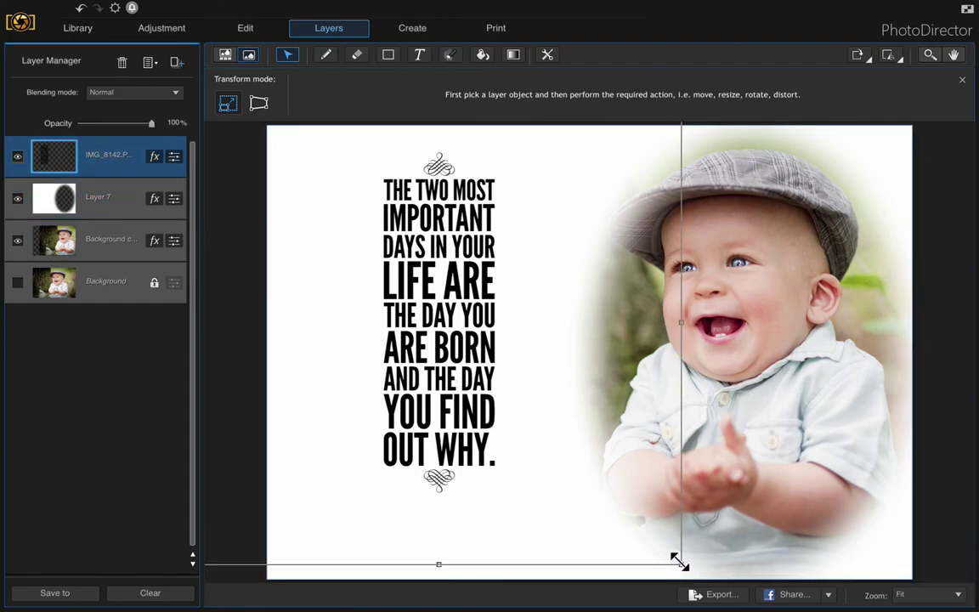
{"action": "mouse_move", "coordinate": [681, 564]}
{"action": "left_mouse_down"}
{"action": "mouse_move", "coordinate": [691, 573]}
{"action": "mouse_move", "coordinate": [685, 563]}
{"action": "left_mouse_up"}
{"action": "left_click", "coordinate": [107, 289]}
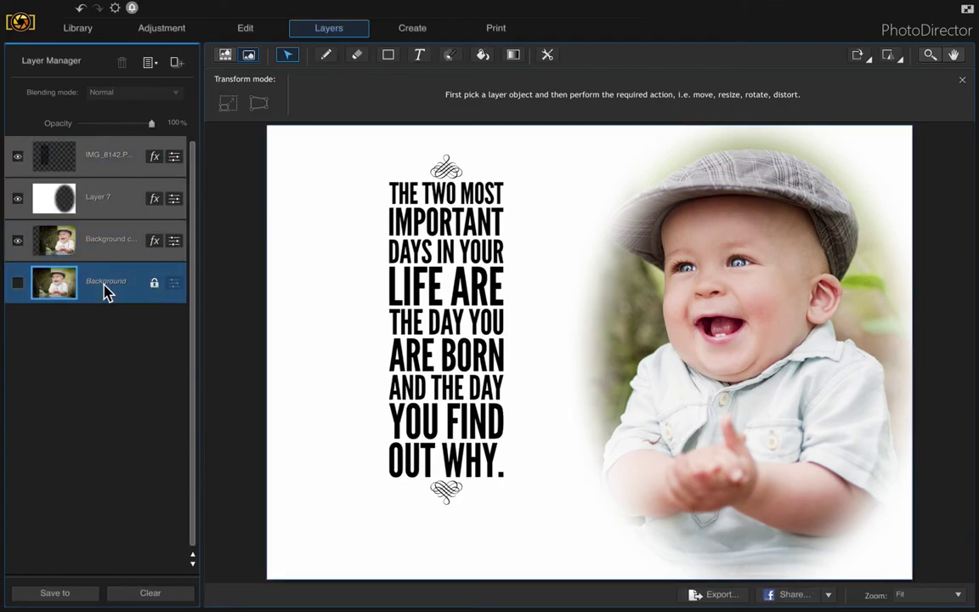
{"action": "left_click", "coordinate": [74, 594]}
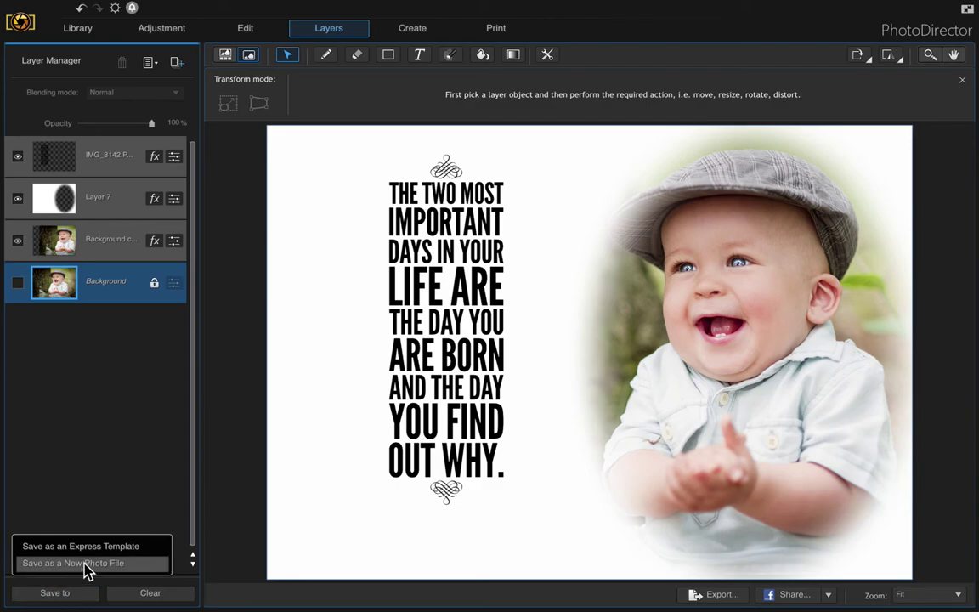
{"action": "left_click", "coordinate": [85, 564]}
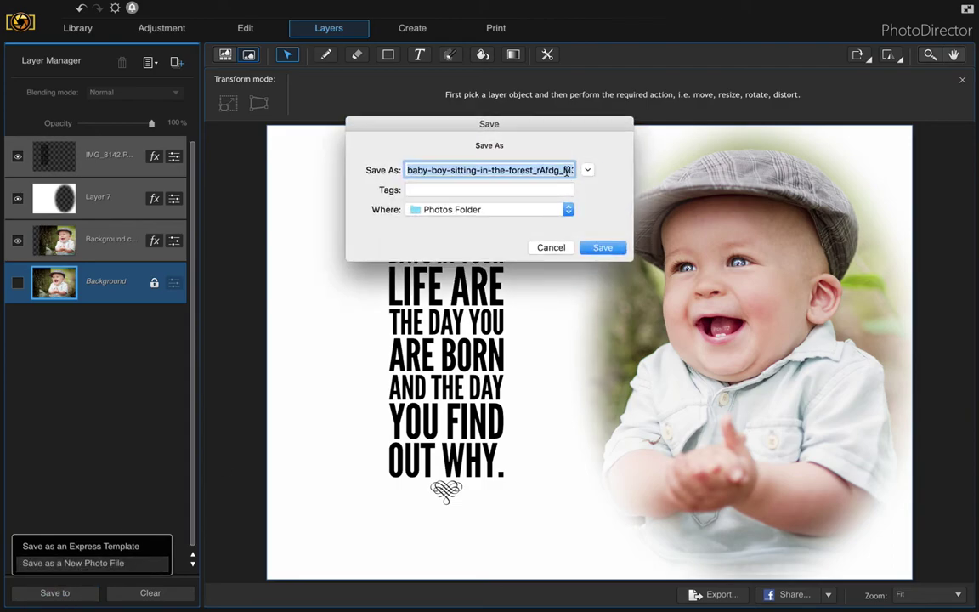
{"action": "type", "text": "phi"}
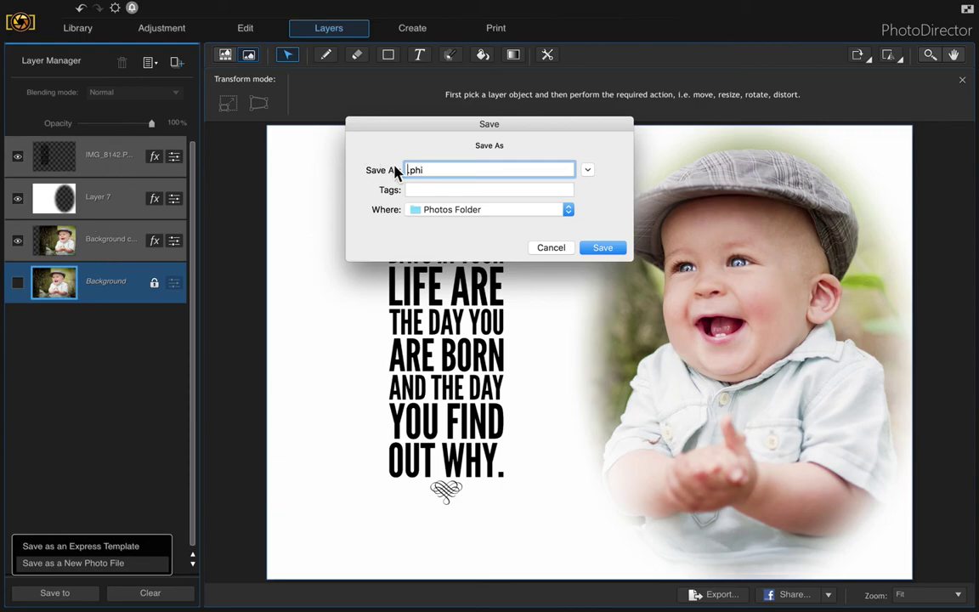
{"action": "type", "text": "Little boy vignette crop"}
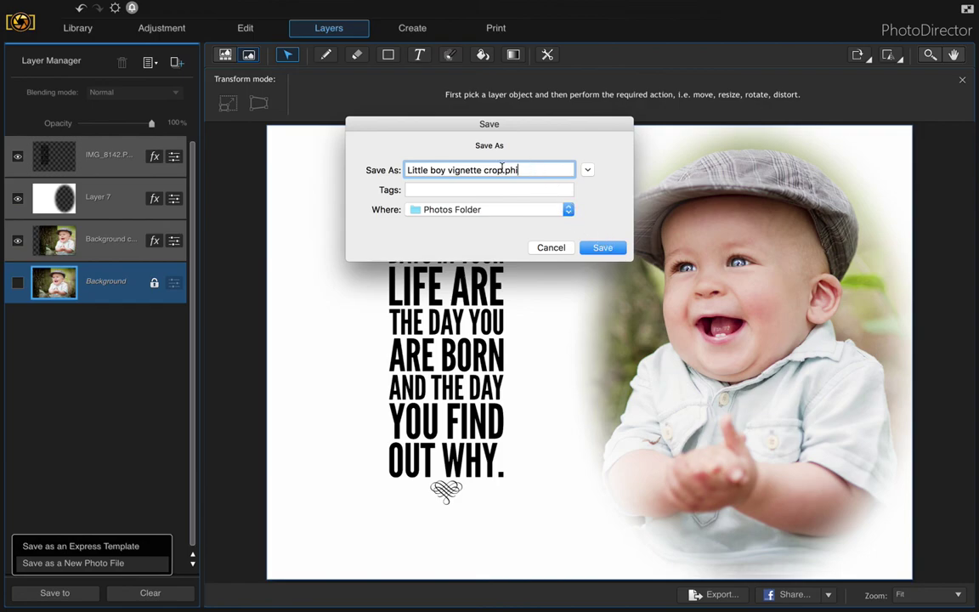
{"action": "left_click_drag", "start_coordinate": [505, 169], "coordinate": [527, 167]}
{"action": "type", "text": "jpg"}
{"action": "double_click", "coordinate": [507, 169]}
{"action": "key", "text": "BackSpace"}
{"action": "type", "text": "jpng"}
{"action": "key", "text": "BackSpace"}
{"action": "key", "text": "BackSpace"}
{"action": "key", "text": "BackSpace"}
{"action": "key", "text": "BackSpace"}
{"action": "type", "text": "png"}
{"action": "left_click", "coordinate": [560, 247]}
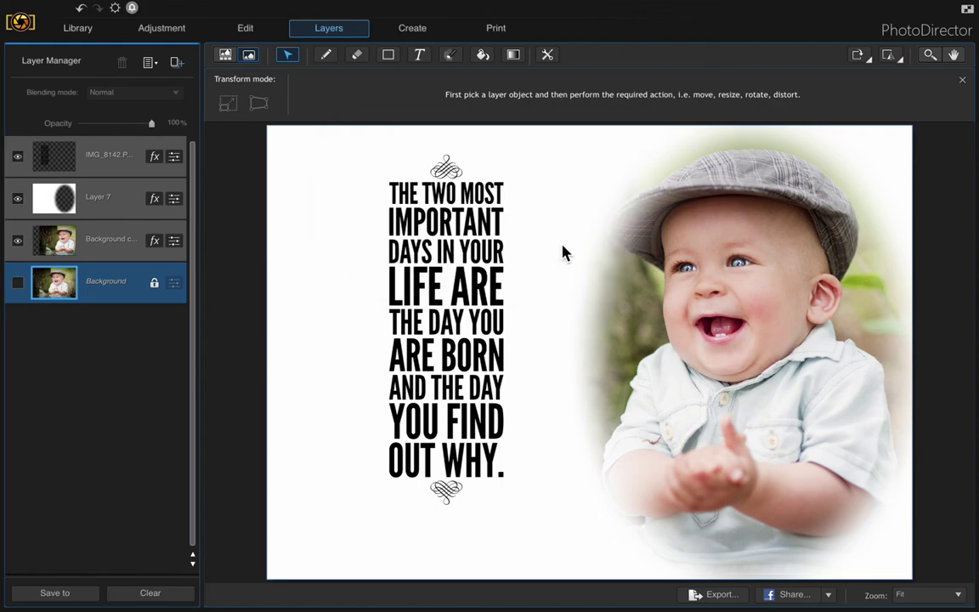